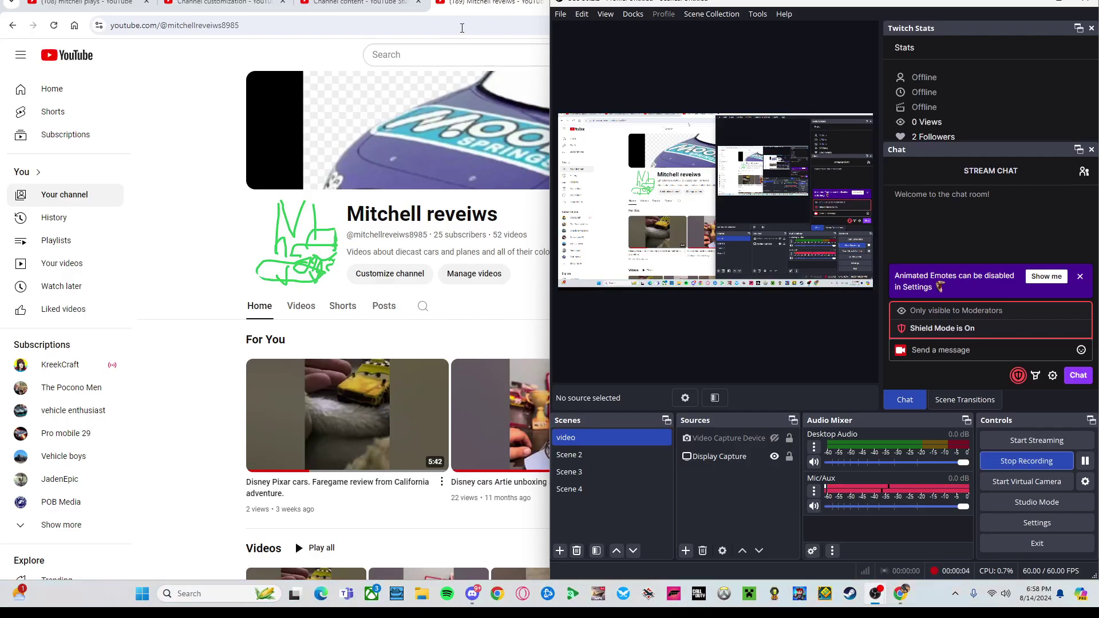
# Step: Reveal the Mitchell reveiws channel page behind OBS Studio, then restore OBS Studio
pyautogui.click(455, 84)
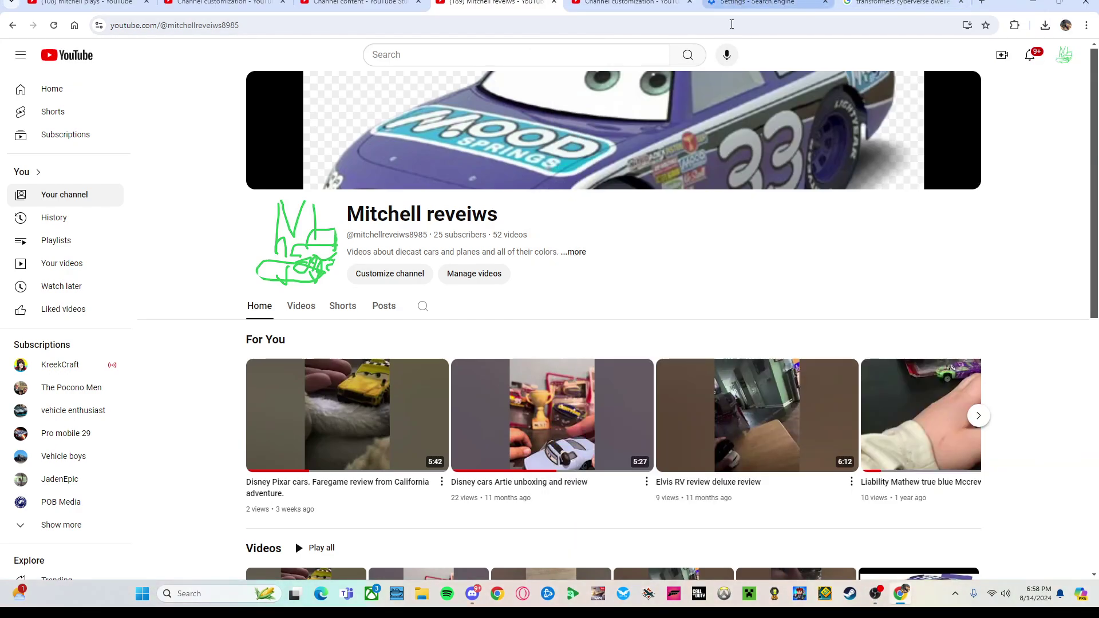
pyautogui.scroll(-1, 578, 302)
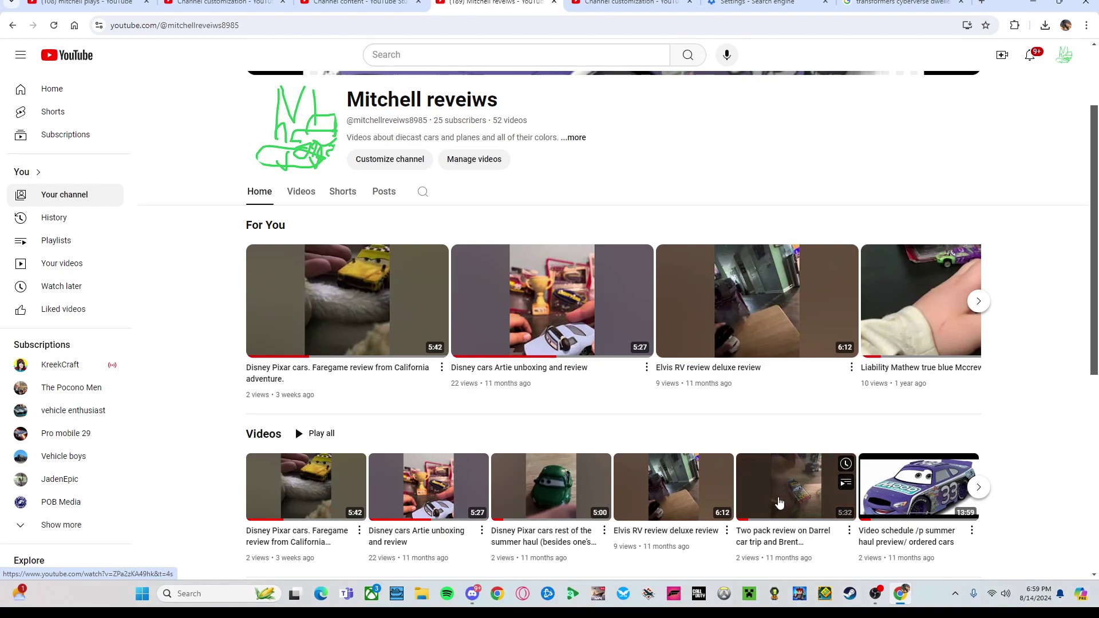
pyautogui.moveTo(875, 594)
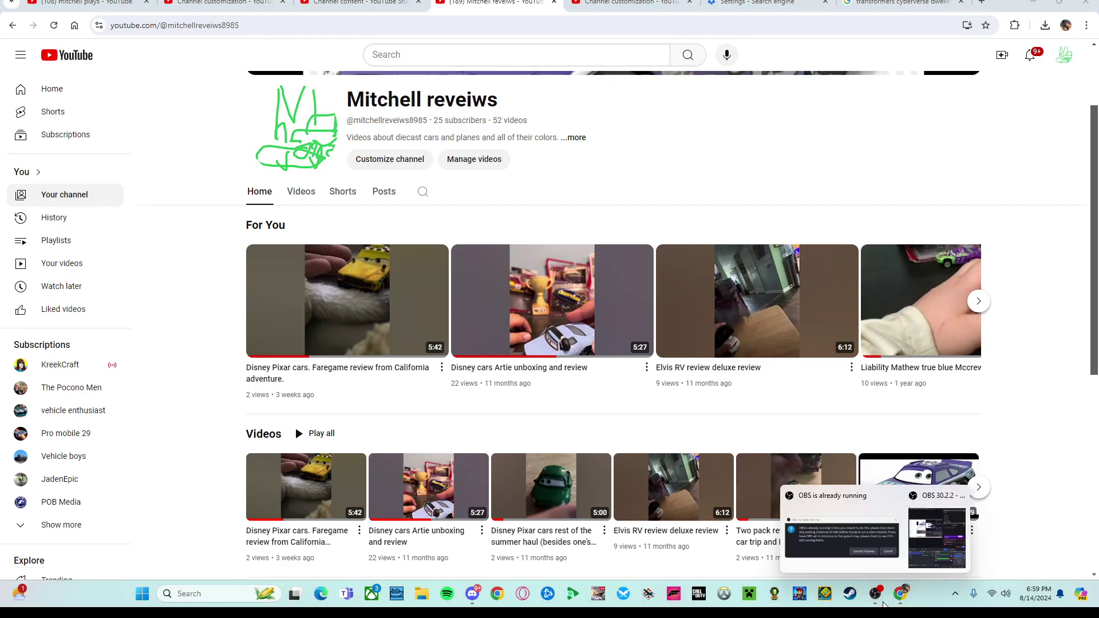
pyautogui.click(936, 538)
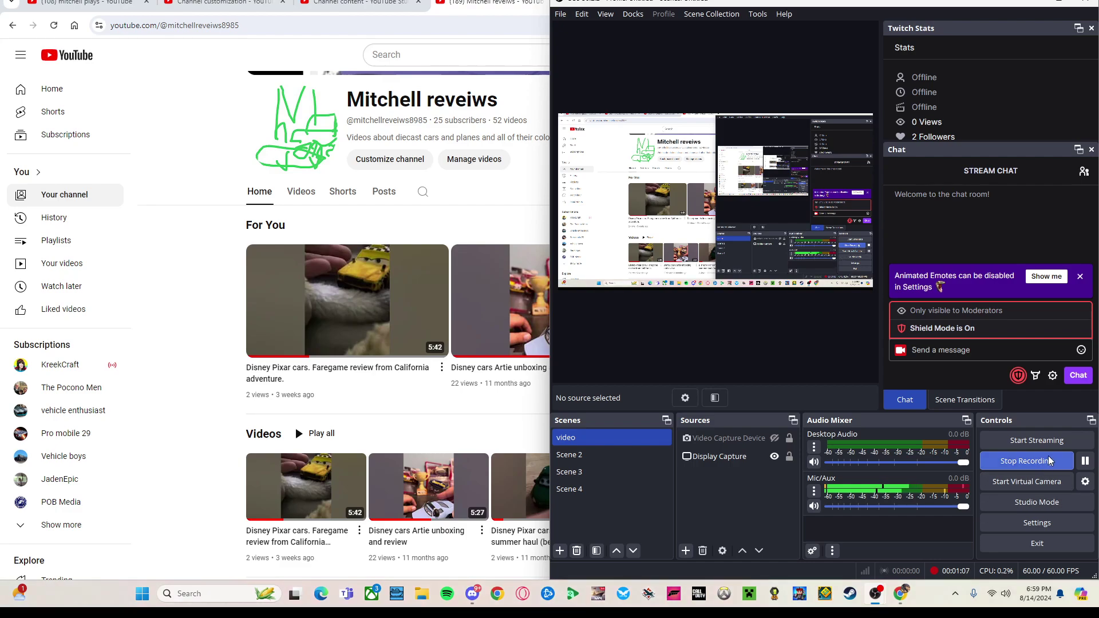